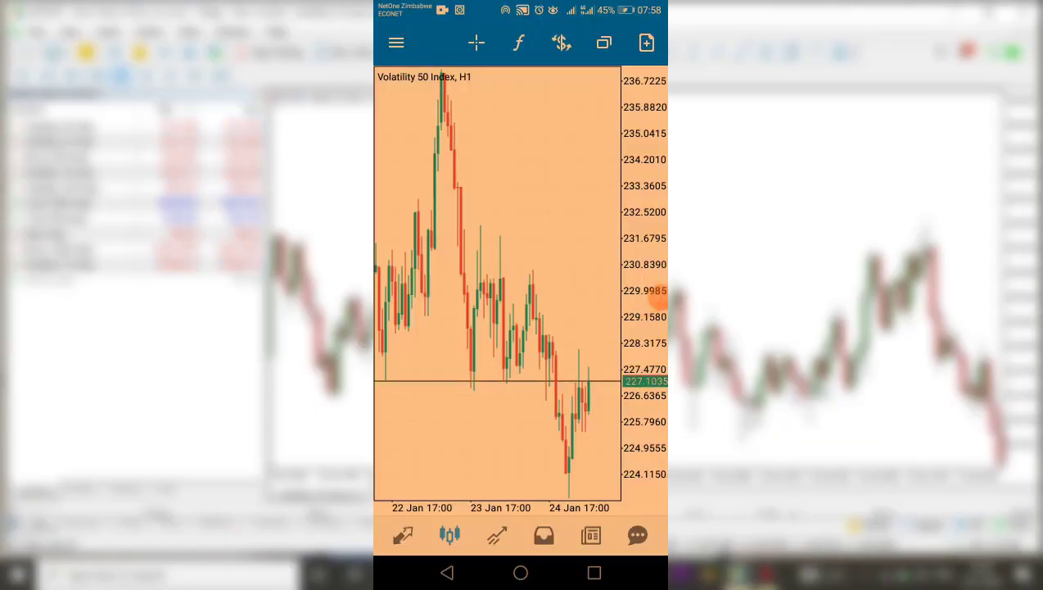
Step: Add a MACD(13,21,9) subwindow, then reopen the Indicators list for Indicator Window 1
click(518, 42)
scroll(521, 312, down, 5)
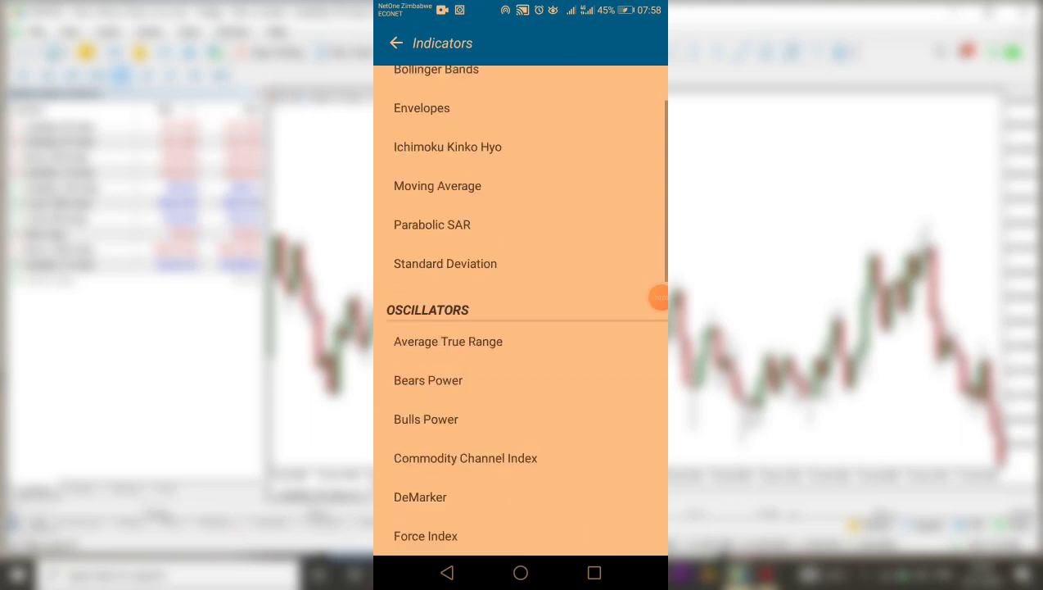
click(411, 408)
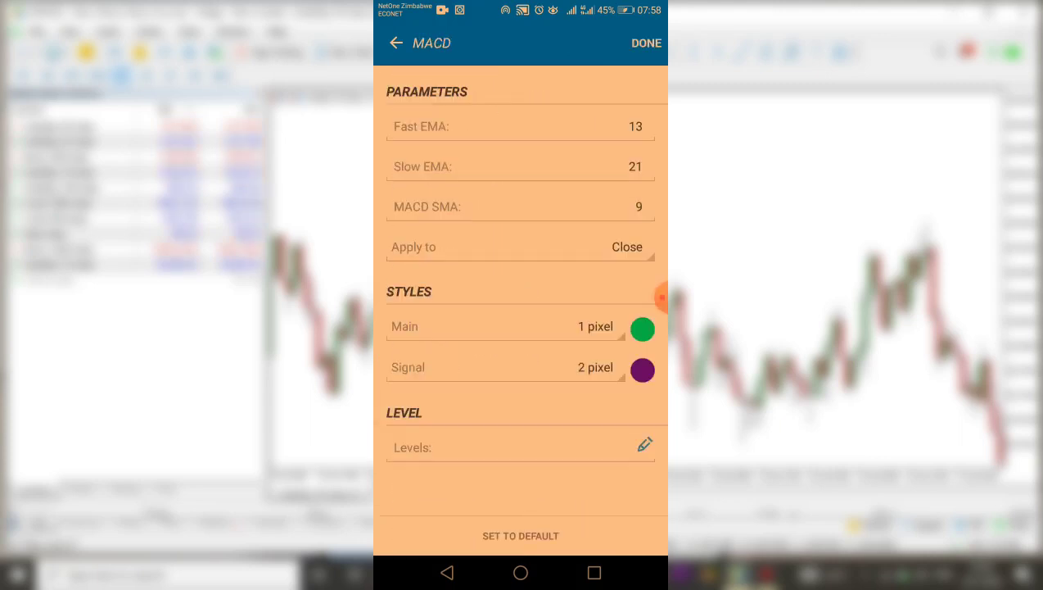
click(647, 43)
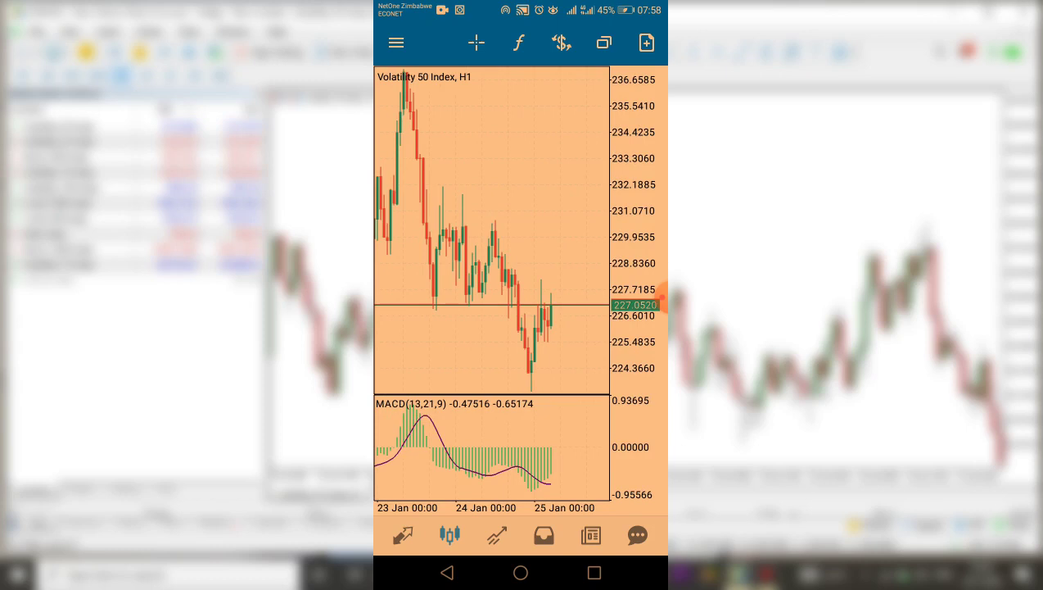
click(518, 43)
click(642, 125)
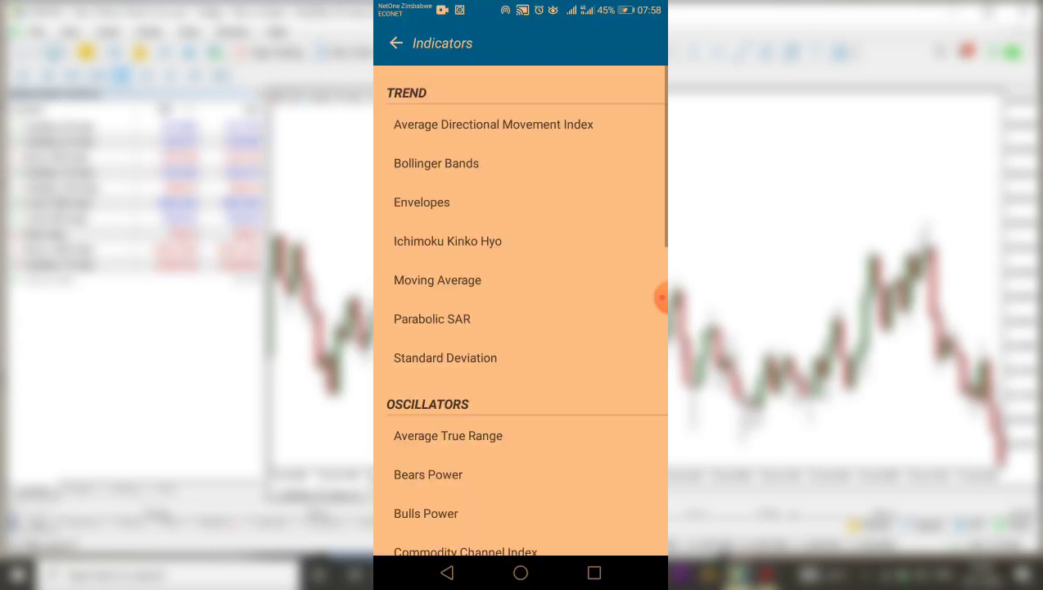
Step: Add 200-period Bollinger Bands to the MACD window, then swipe the chart back
click(437, 163)
click(645, 42)
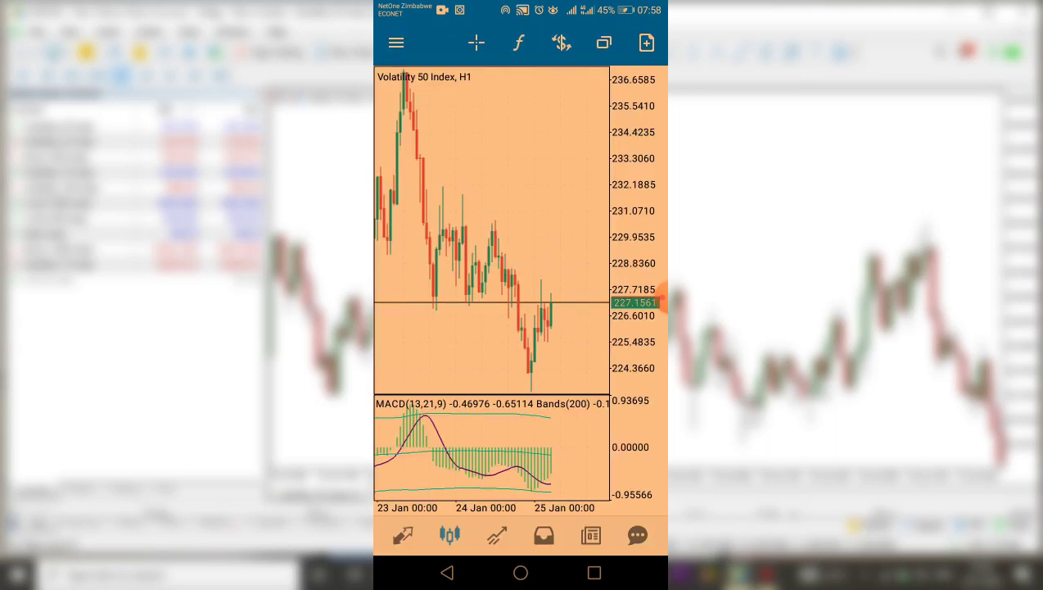
scroll(491, 230, left, 10)
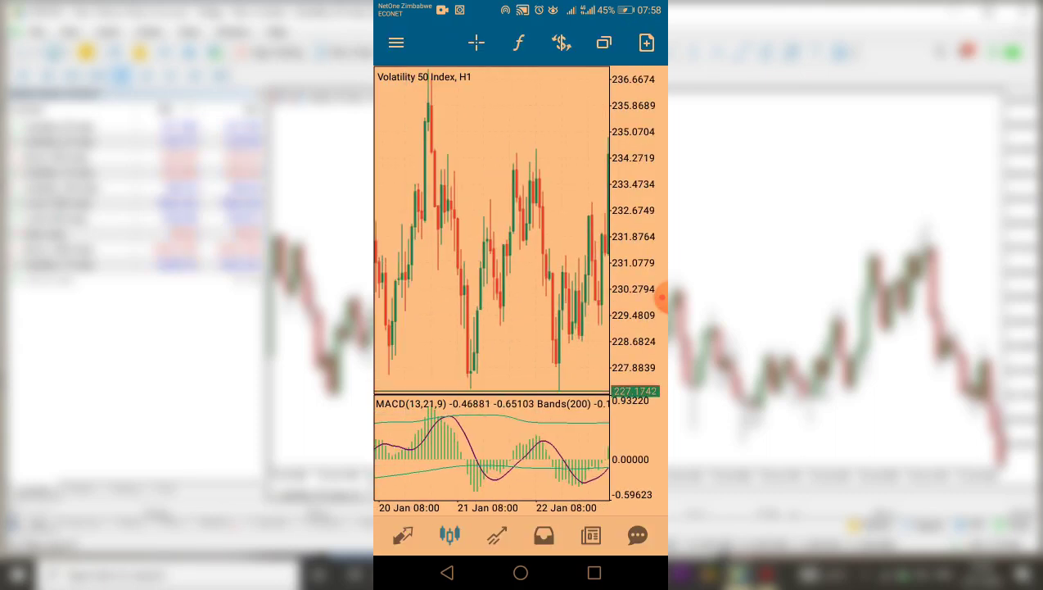
scroll(491, 229, left, 5)
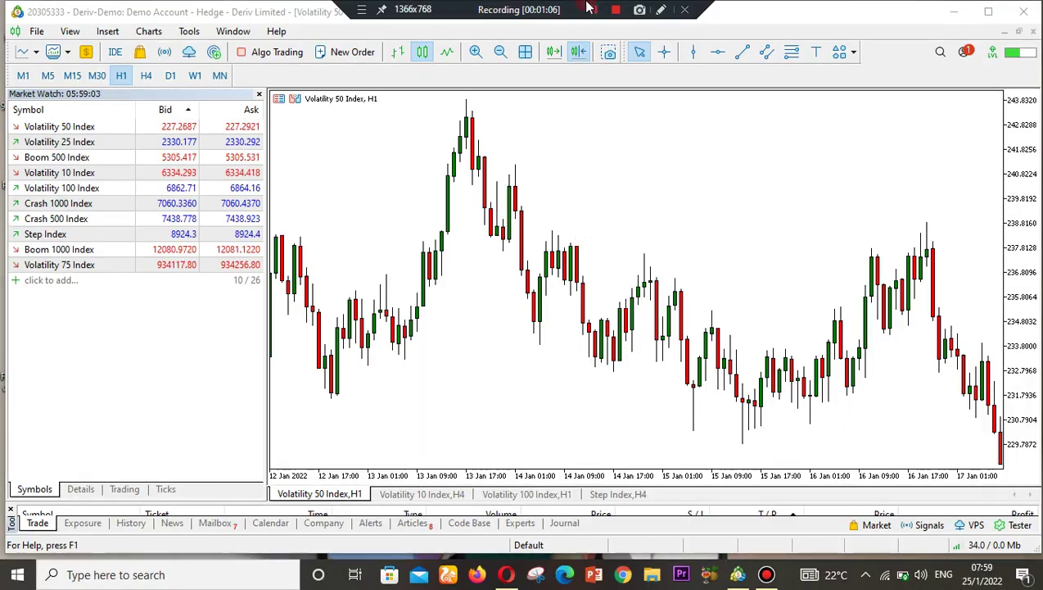
Step: Show the Navigator and expand its Indicators folder down to MACD under Oscillators
click(71, 31)
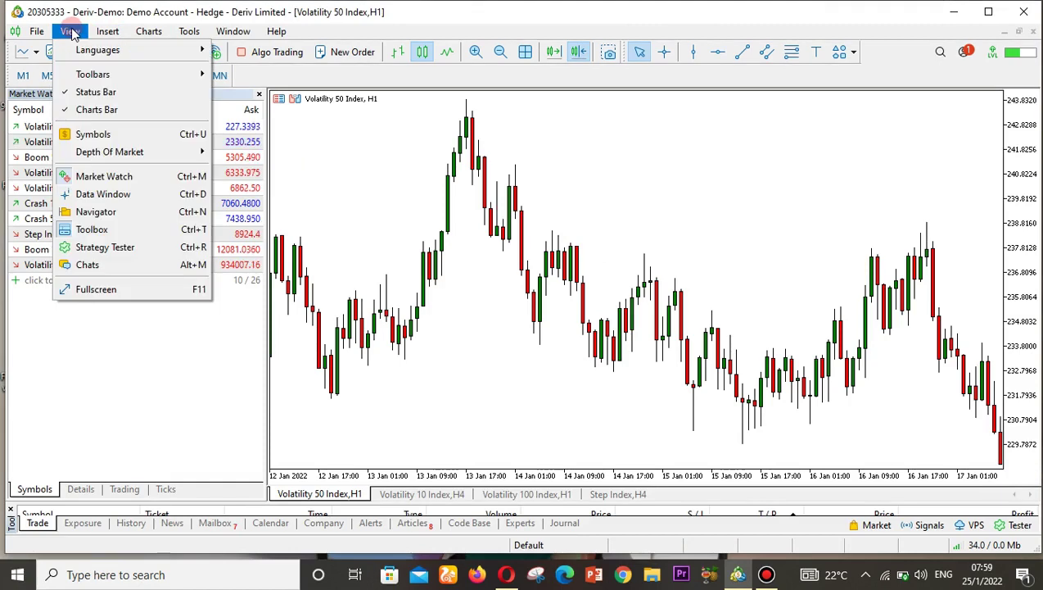
click(96, 212)
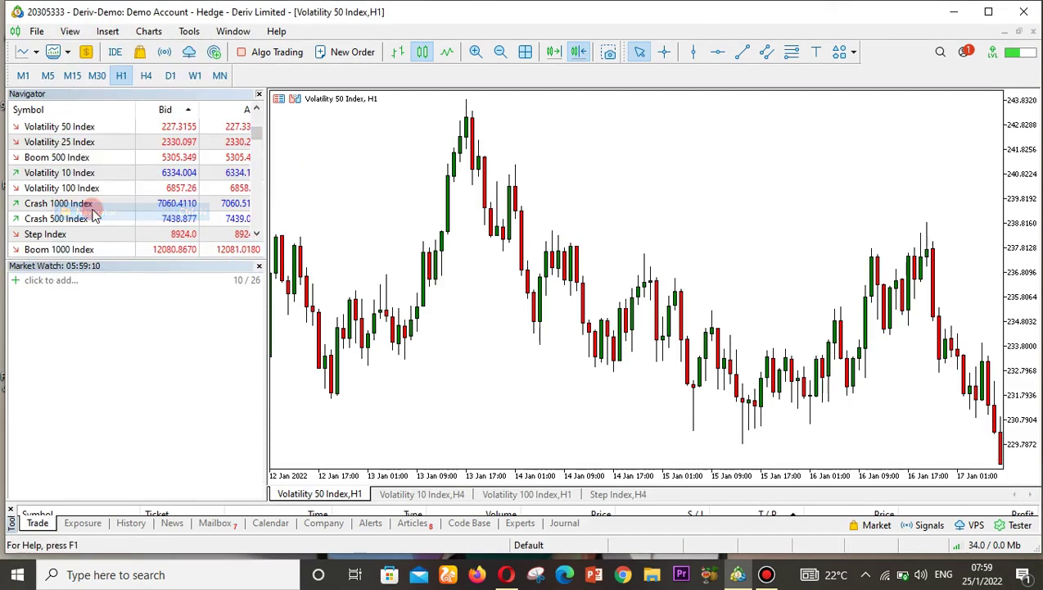
scroll(129, 207, up, 4)
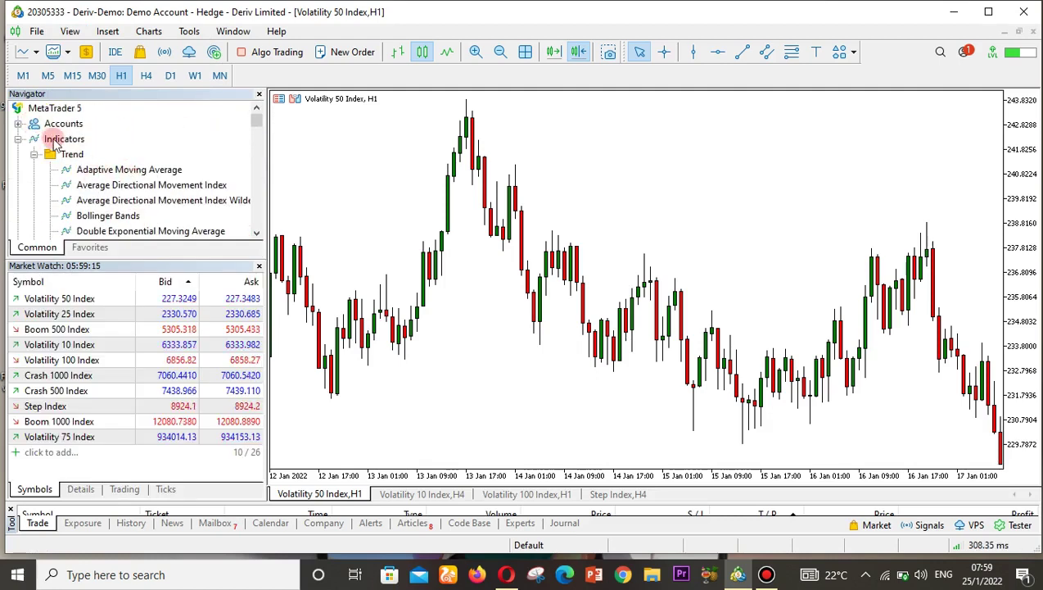
click(18, 139)
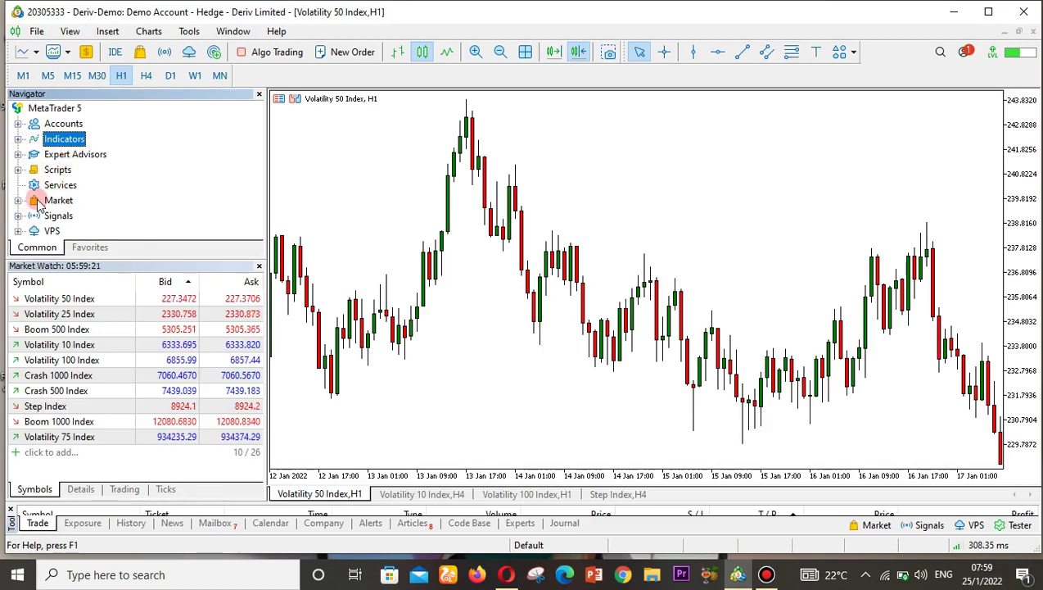
double_click(63, 141)
scroll(124, 162, down, 3)
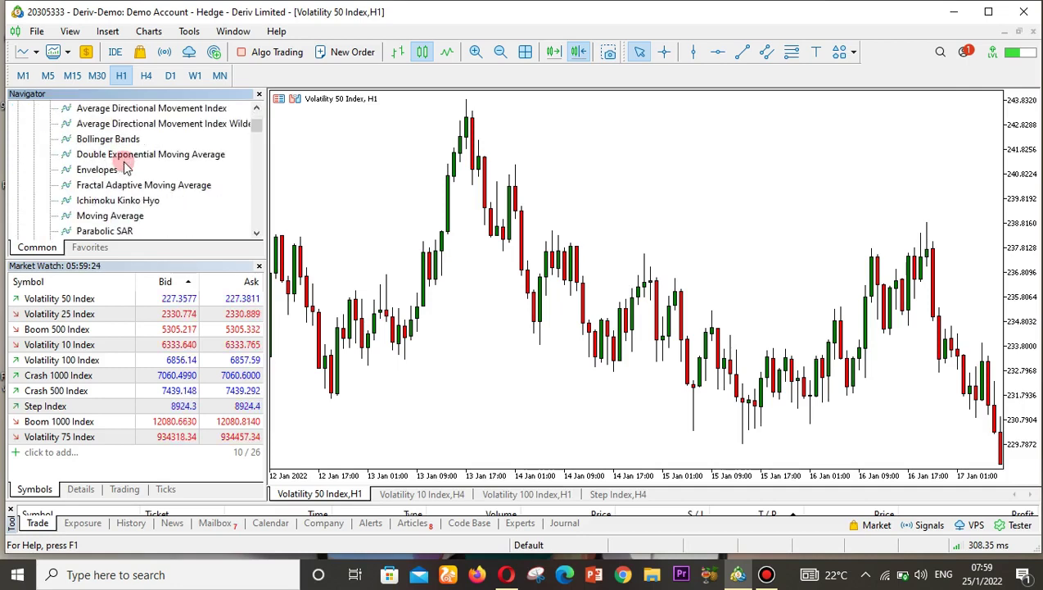
scroll(124, 165, down, 3)
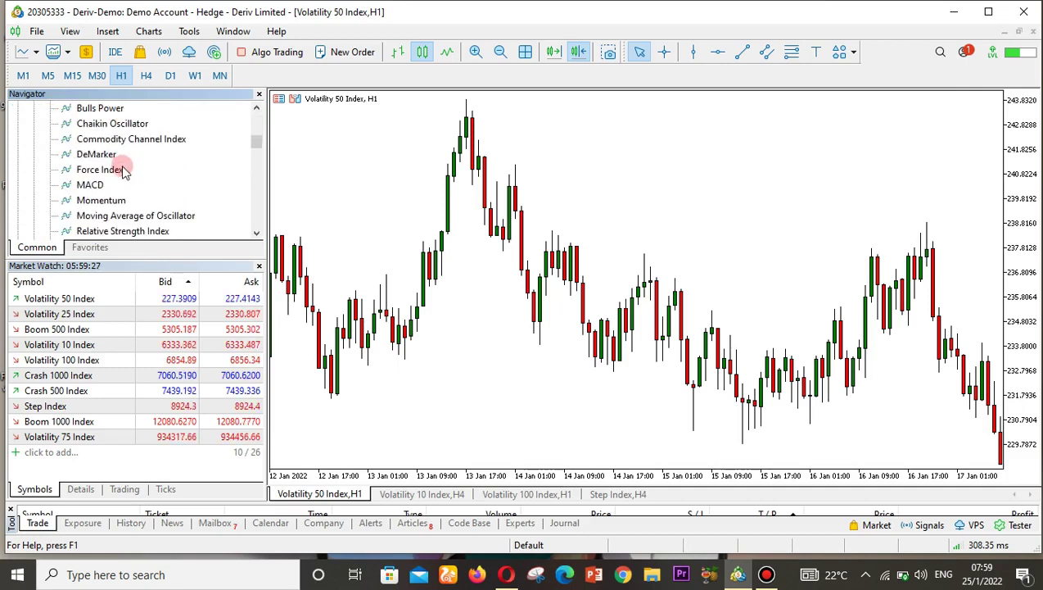
Step: Add MACD 12/26/9 on Close from the Navigator and pan back to earlier bars
double_click(86, 186)
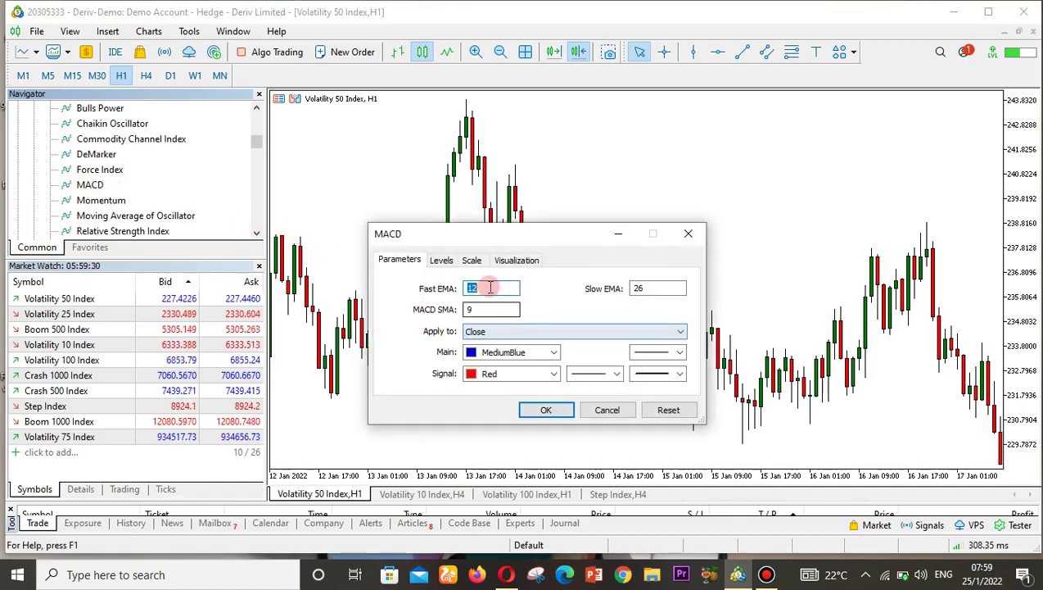
click(540, 409)
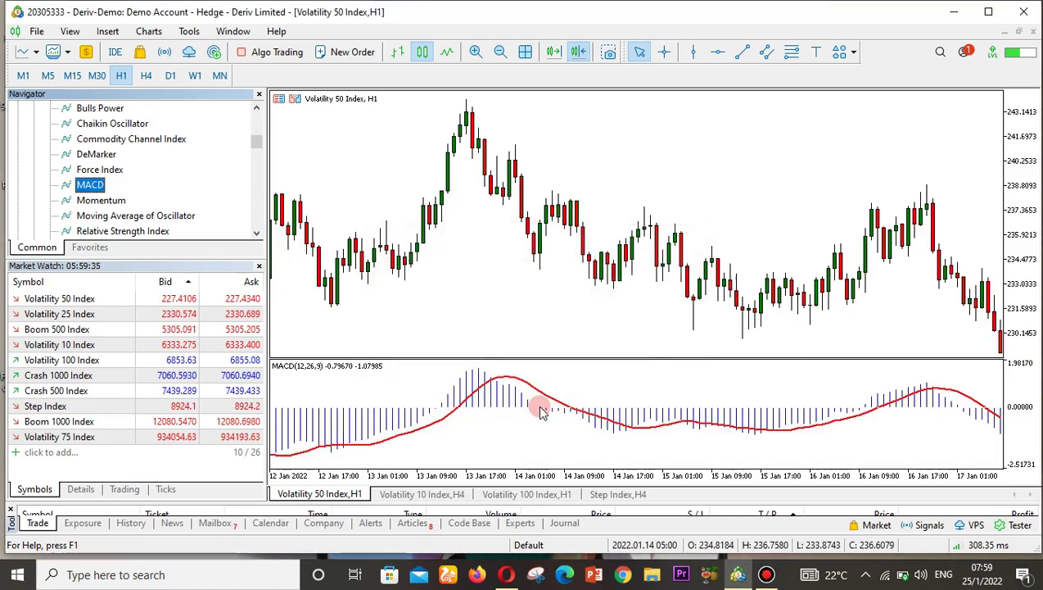
drag(549, 409, 798, 411)
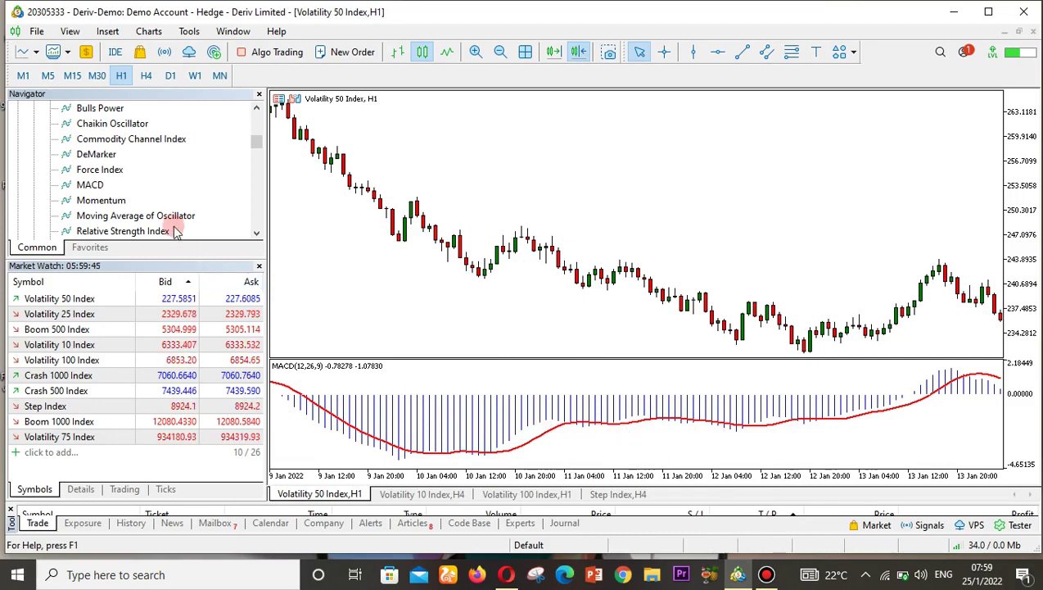
scroll(174, 218, up, 1)
scroll(174, 214, up, 5)
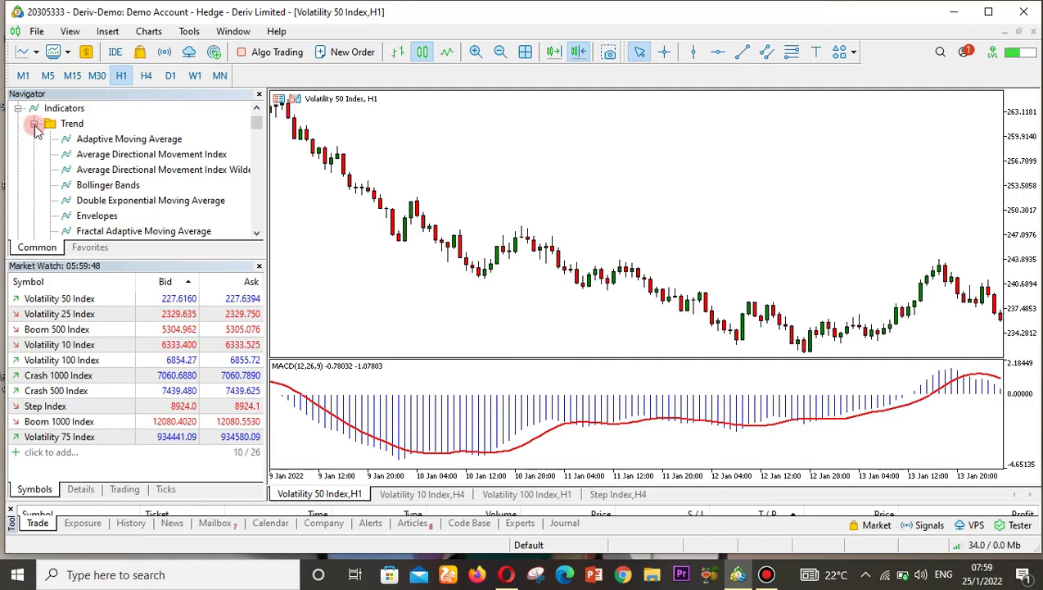
Step: Drop Bollinger Bands onto the MACD window with Period 200 on First Indicator's Data
click(34, 124)
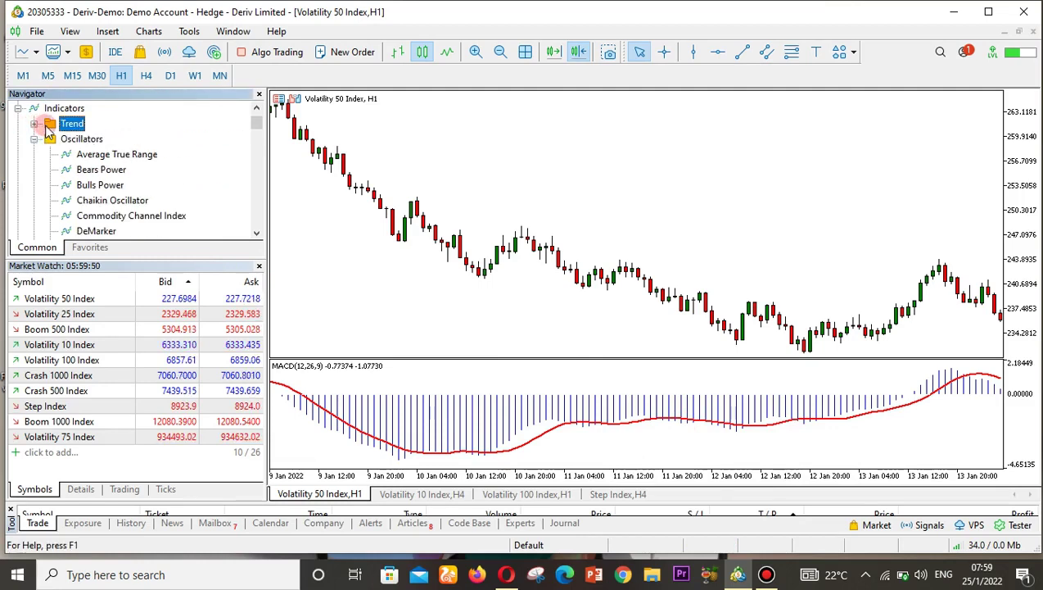
click(34, 124)
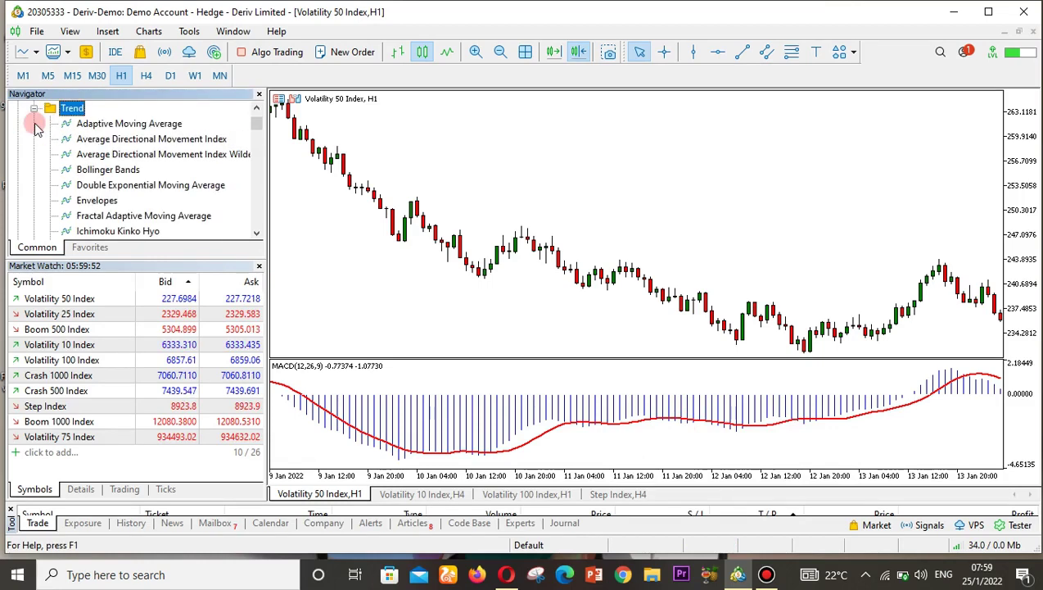
click(120, 172)
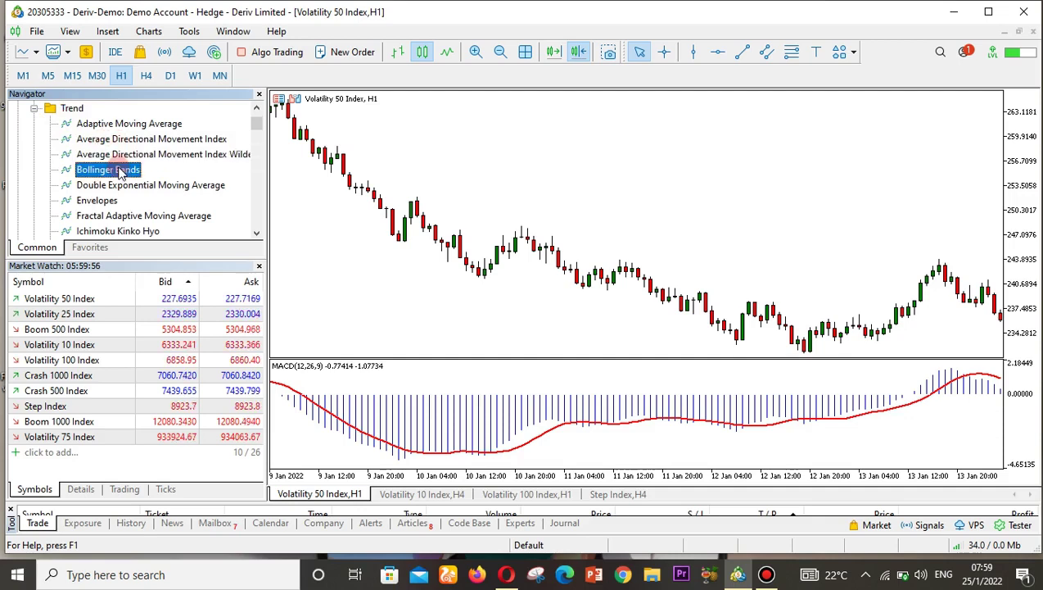
drag(178, 171, 331, 244)
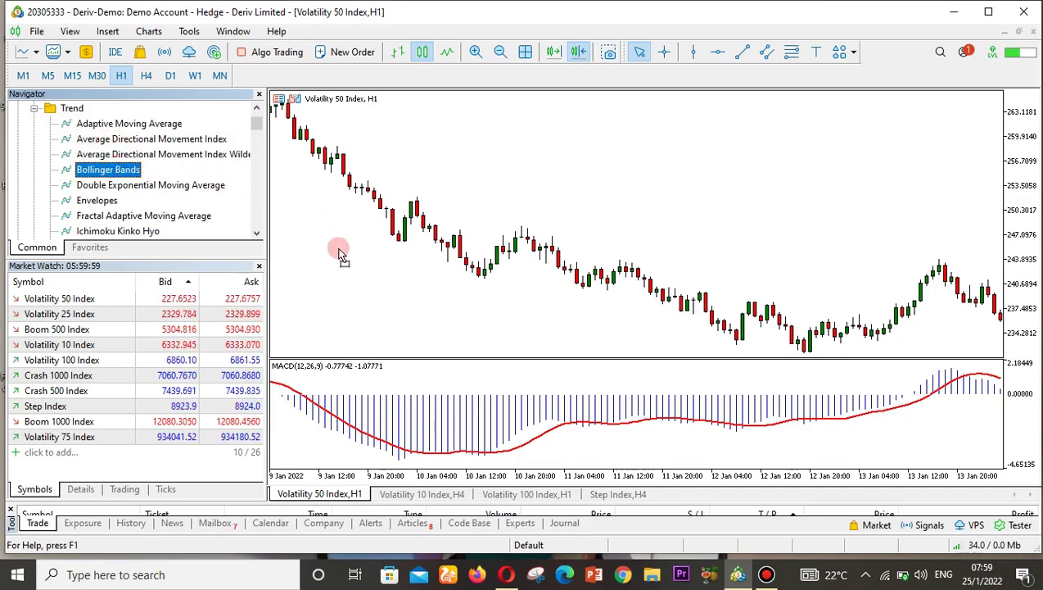
drag(442, 418, 442, 418)
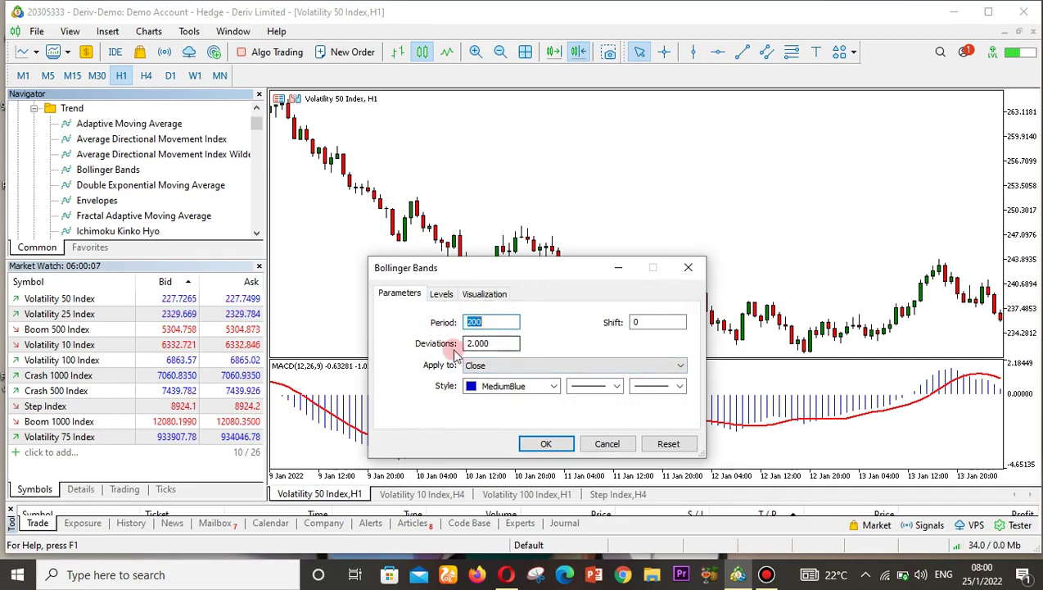
click(491, 366)
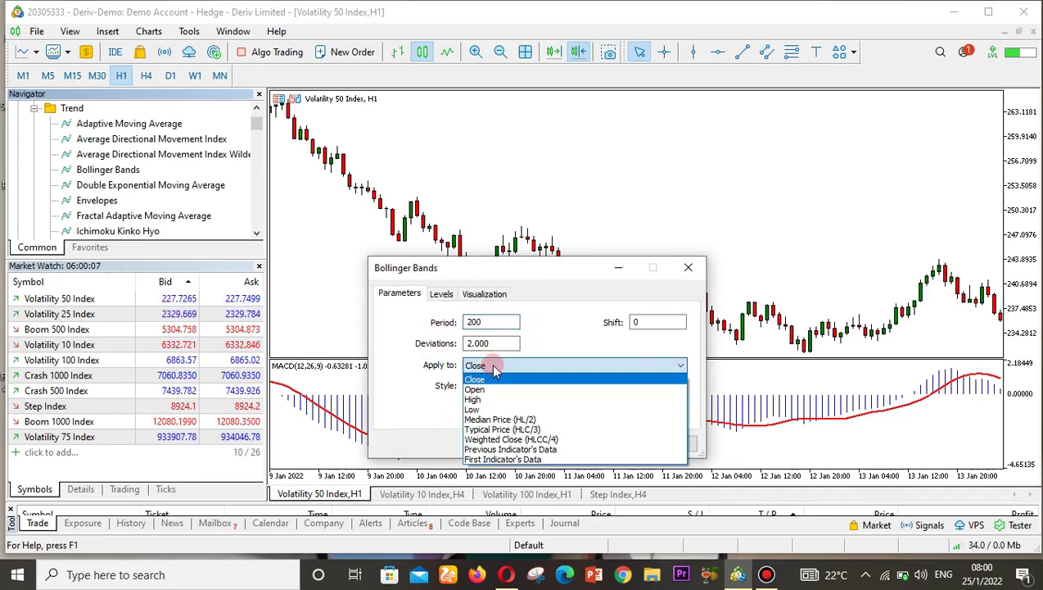
click(497, 459)
click(537, 444)
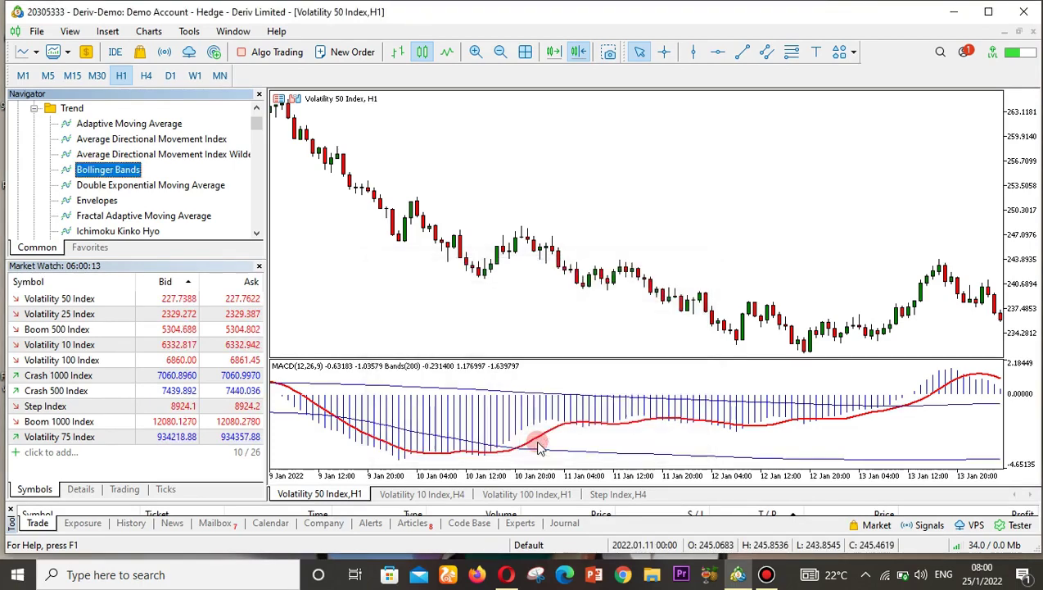
Step: Drag the chart right to bring the 1–6 Jan H1 bars into view
drag(477, 427, 513, 411)
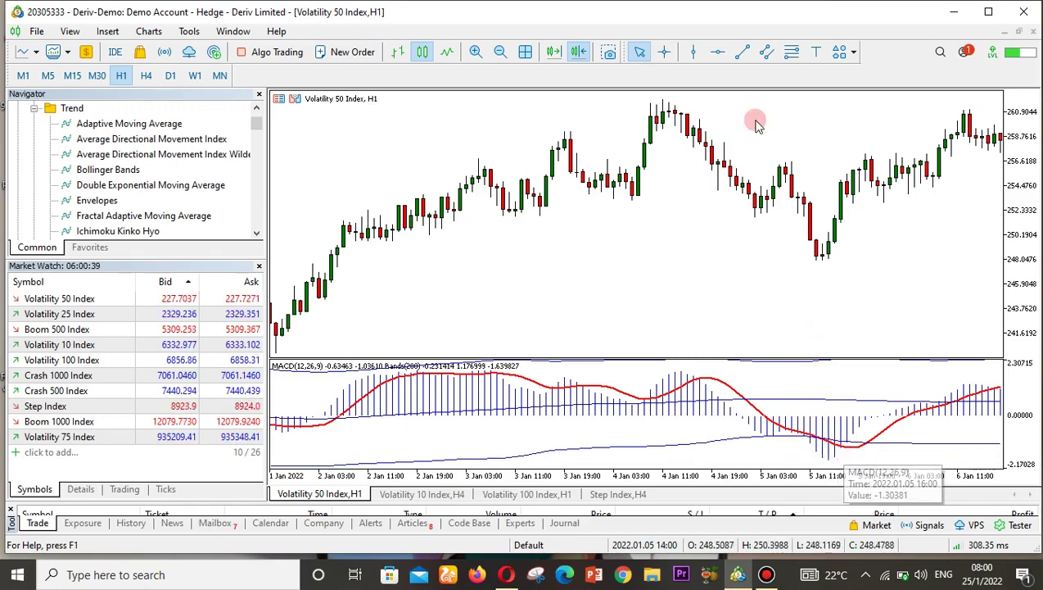
Step: Place a vertical line on the 5 Jan 14:00 bar and scroll to 5–10 Jan
click(690, 54)
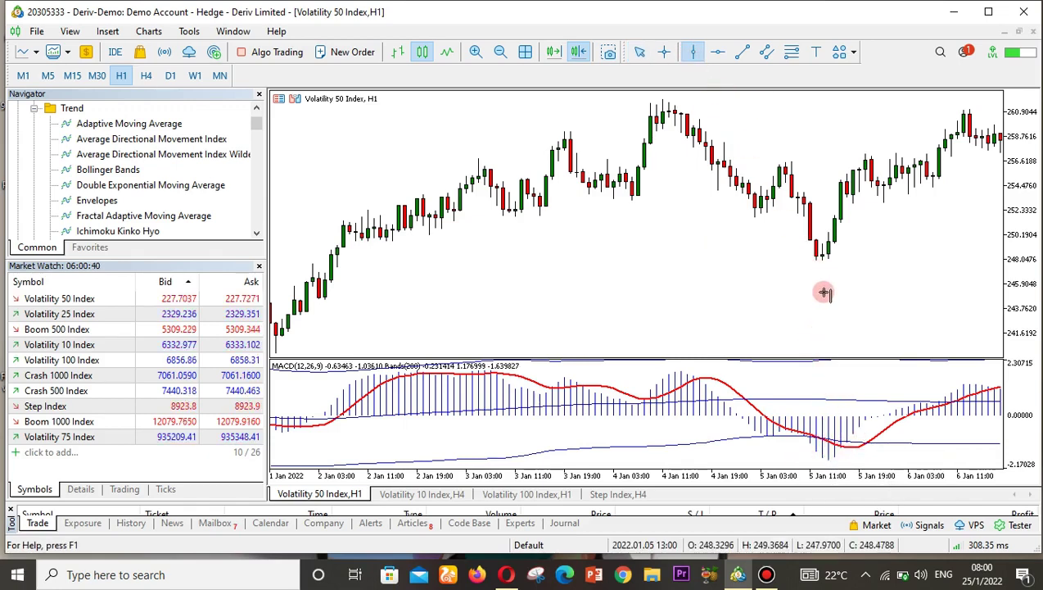
click(826, 271)
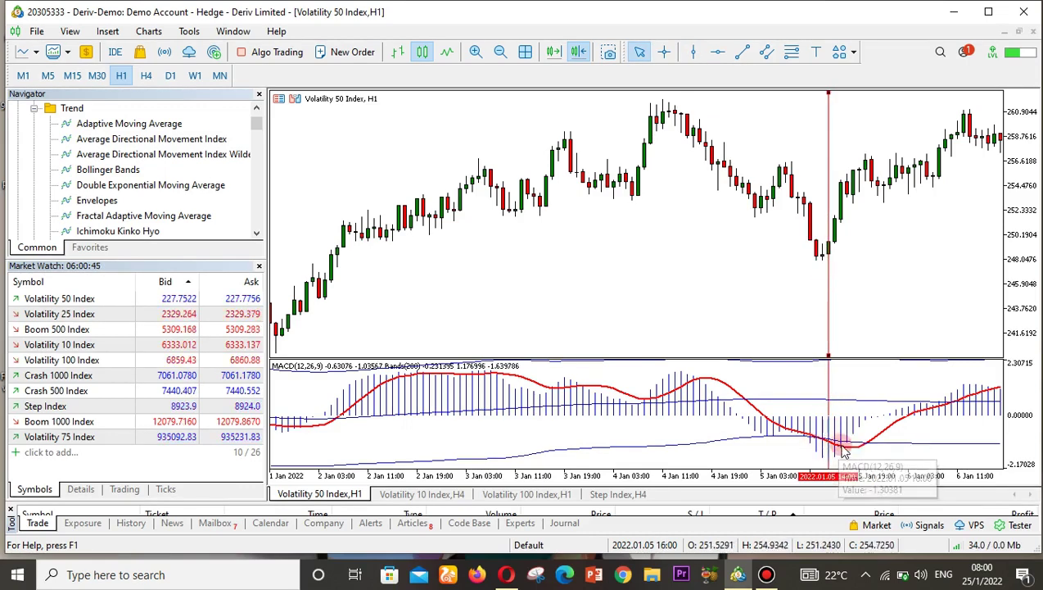
drag(886, 396, 813, 405)
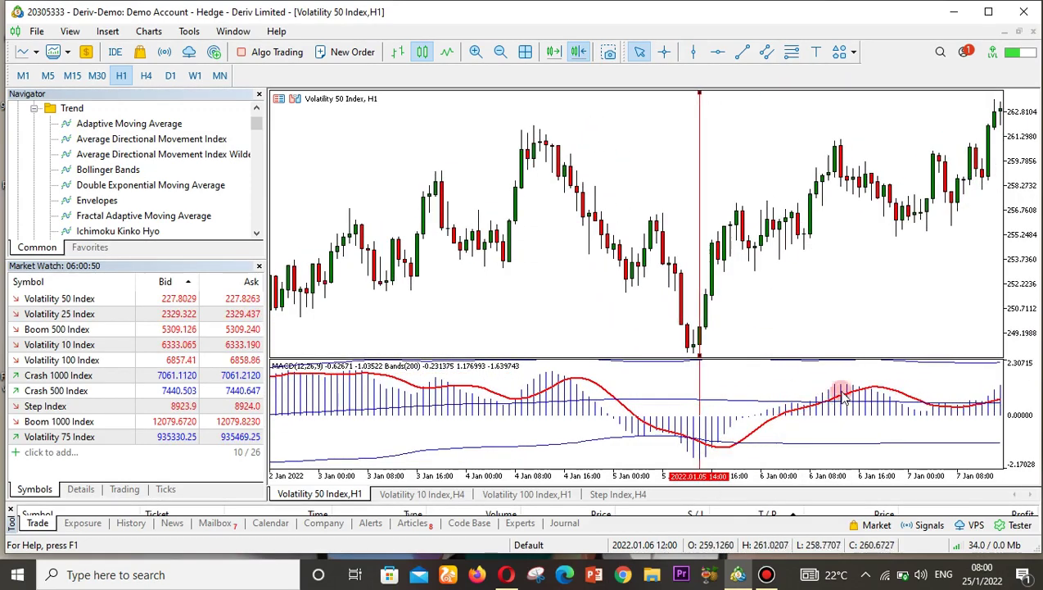
drag(854, 397, 591, 422)
drag(886, 422, 726, 386)
Step: Pan to 10–15 Jan and measure bars and points from the MACD peak with the crosshair
click(662, 52)
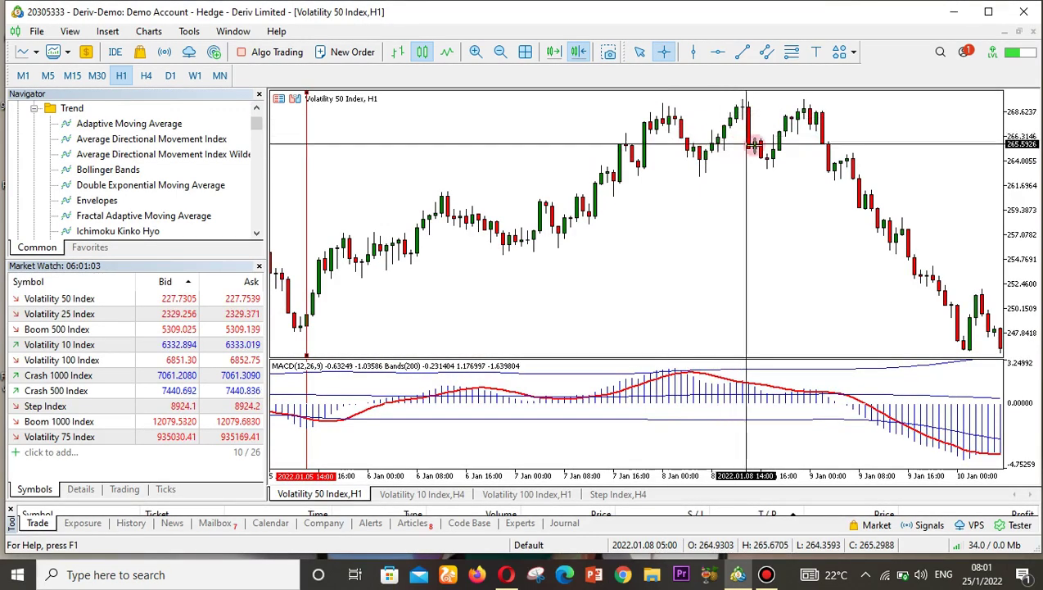
mouse_move(861, 222)
mouse_down()
mouse_move(856, 266)
mouse_move(740, 263)
mouse_move(607, 278)
mouse_up()
drag(686, 279, 475, 284)
drag(864, 226, 692, 227)
click(702, 52)
click(664, 51)
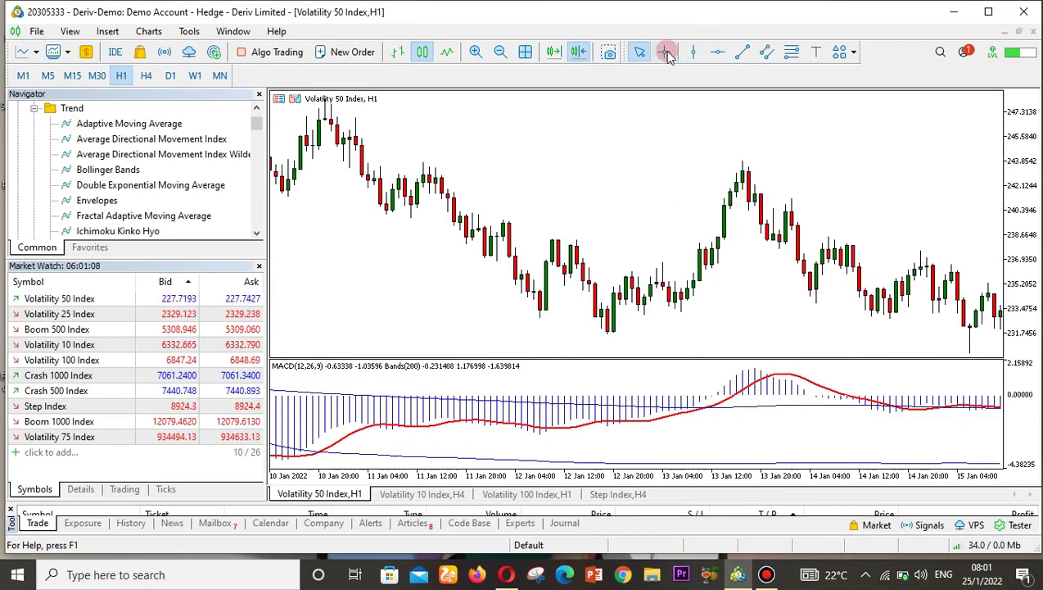
click(778, 379)
drag(777, 379, 801, 383)
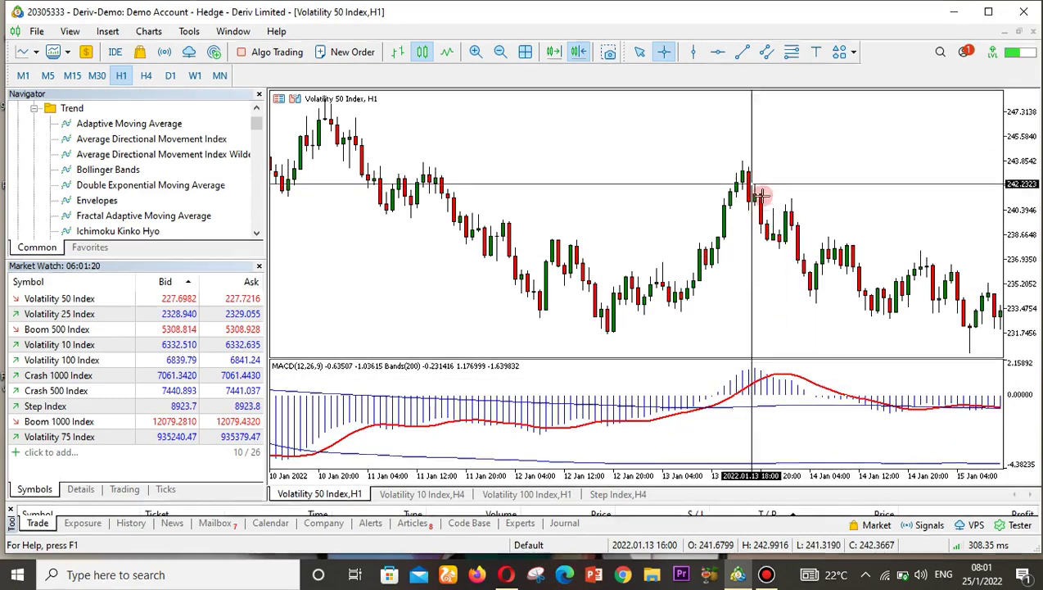
drag(679, 318, 679, 321)
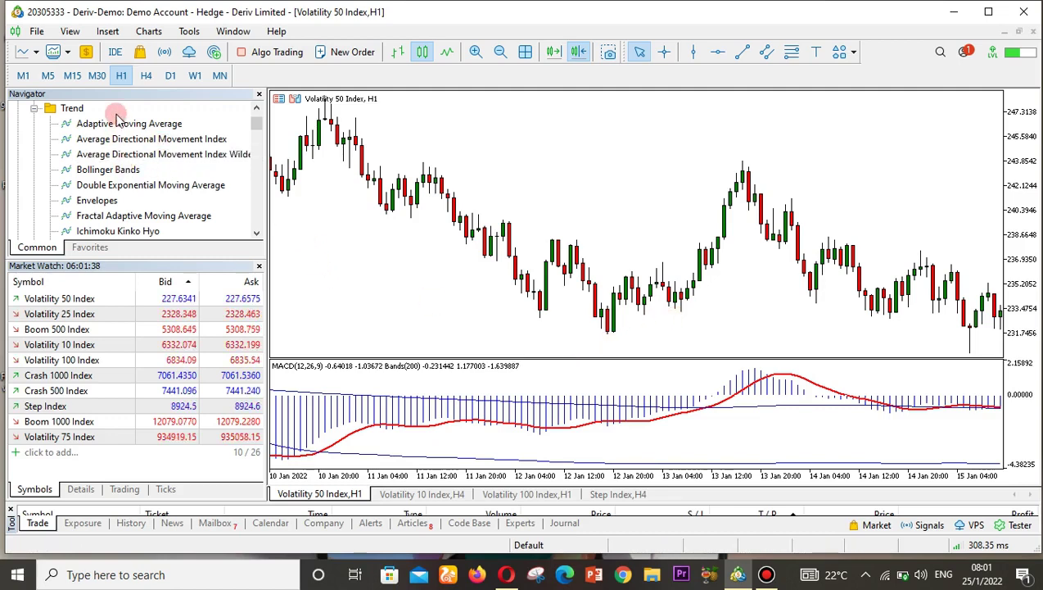
Step: Drop a green, thicker 2-period exponential MA on First Indicator's Data into the MACD window
scroll(101, 155, down, 2)
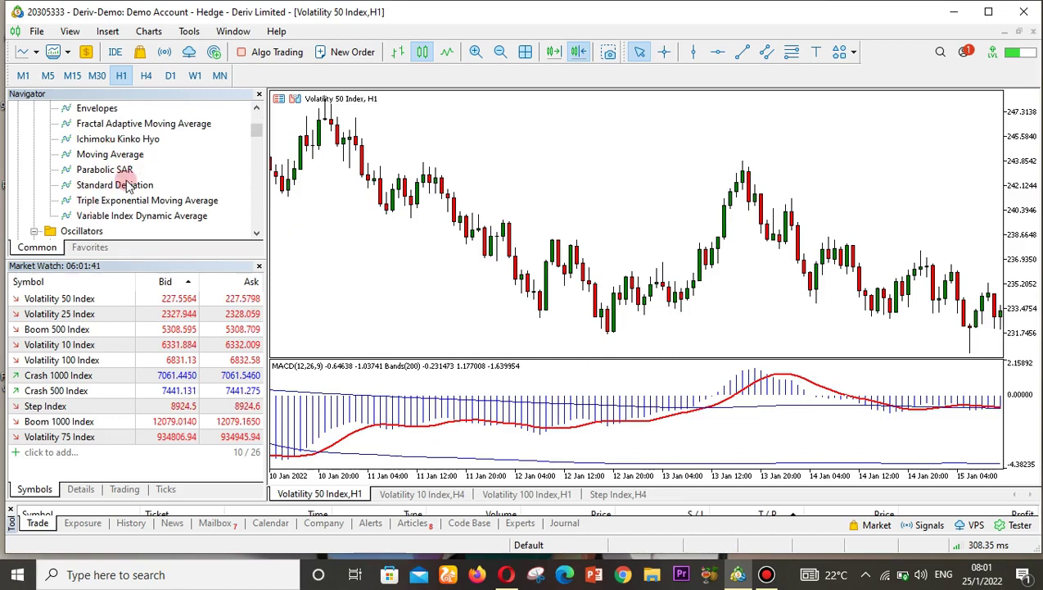
drag(95, 157, 452, 425)
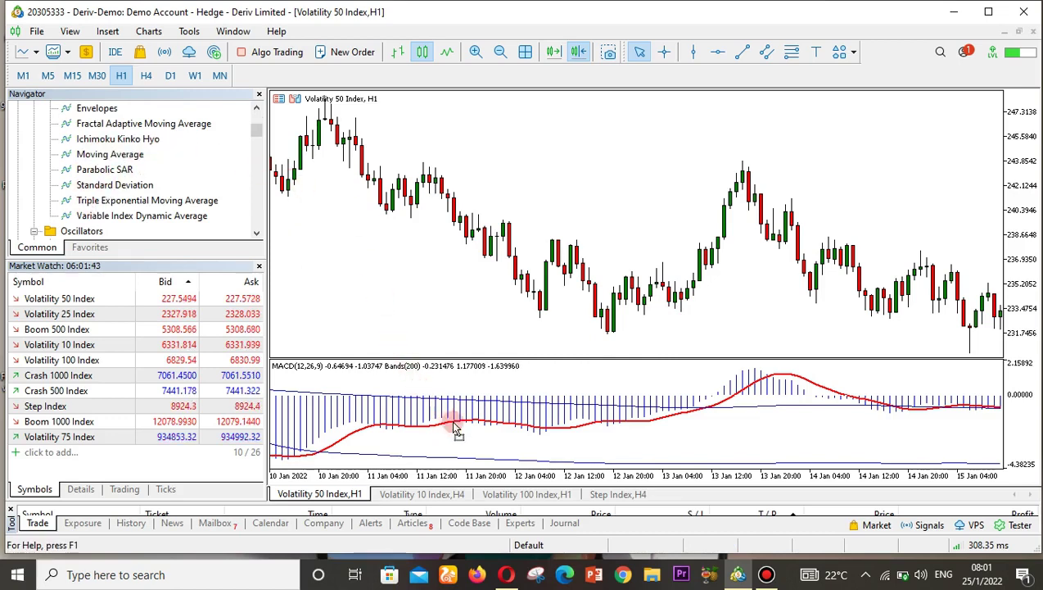
drag(533, 451, 601, 434)
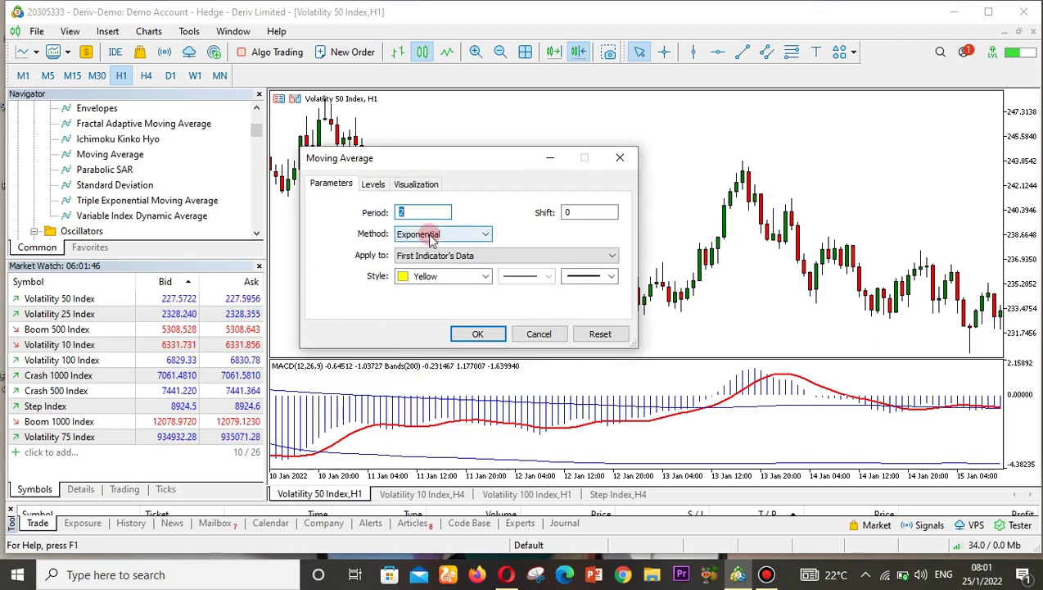
click(485, 279)
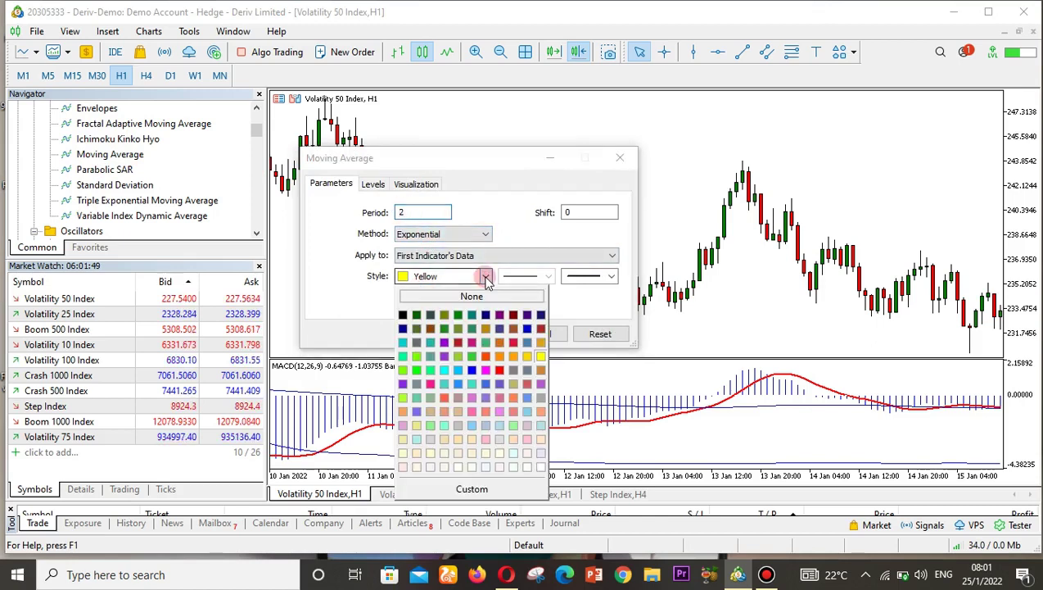
click(464, 317)
click(590, 276)
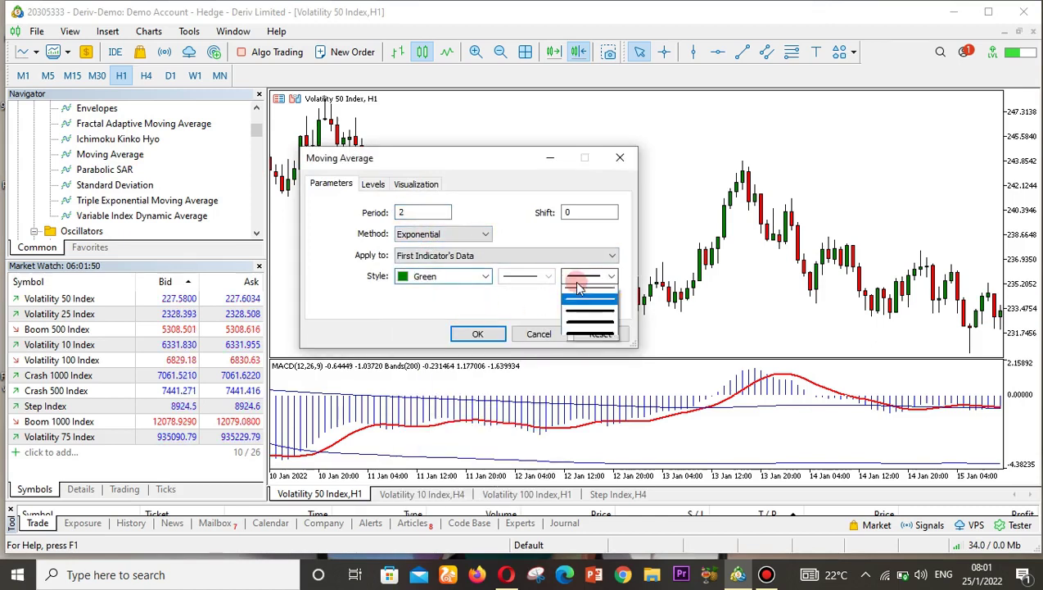
click(576, 301)
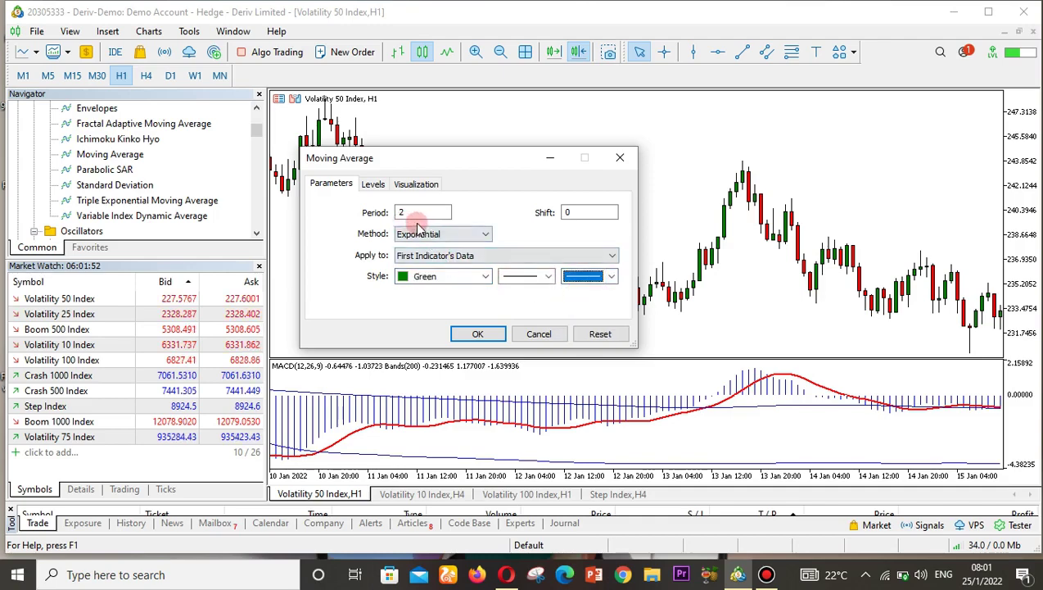
click(480, 333)
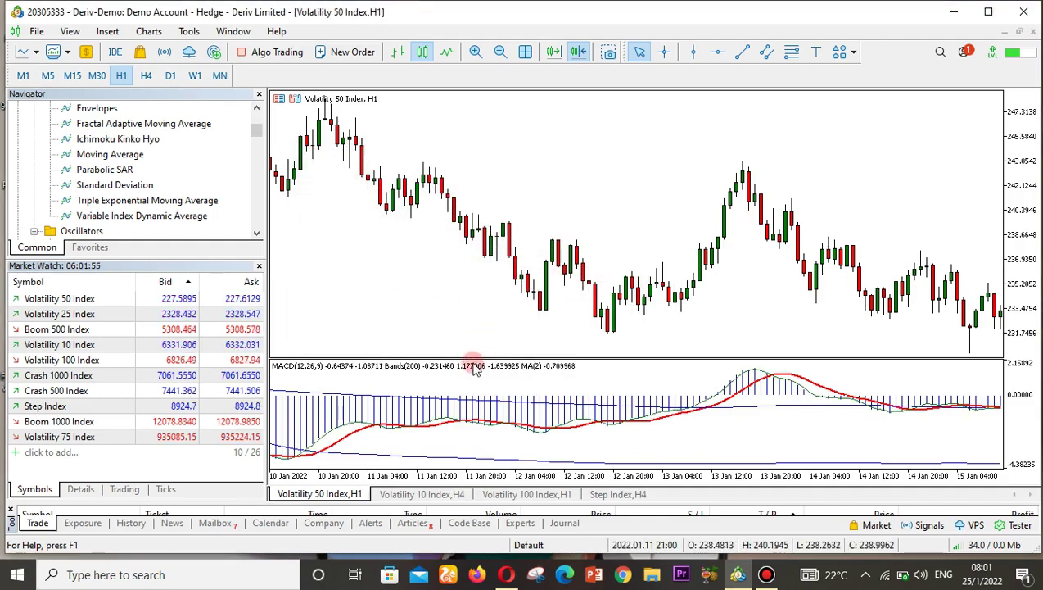
Step: Pan the chart from 7–12 Jan forward to the 17–21 Jan bars
drag(434, 397, 799, 386)
drag(659, 415, 561, 422)
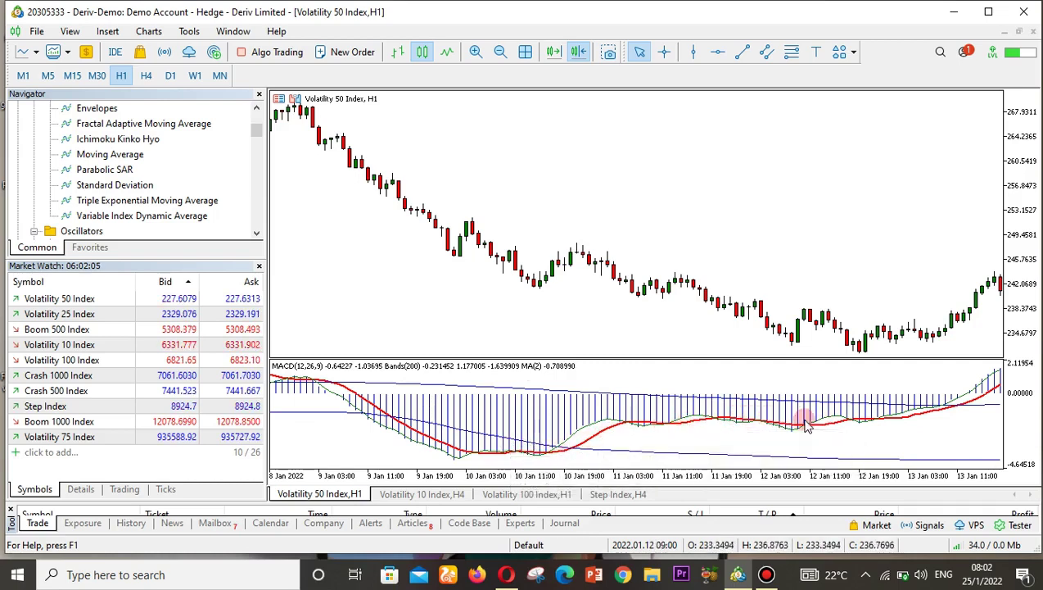
drag(690, 426, 381, 413)
drag(734, 421, 419, 412)
drag(828, 410, 632, 413)
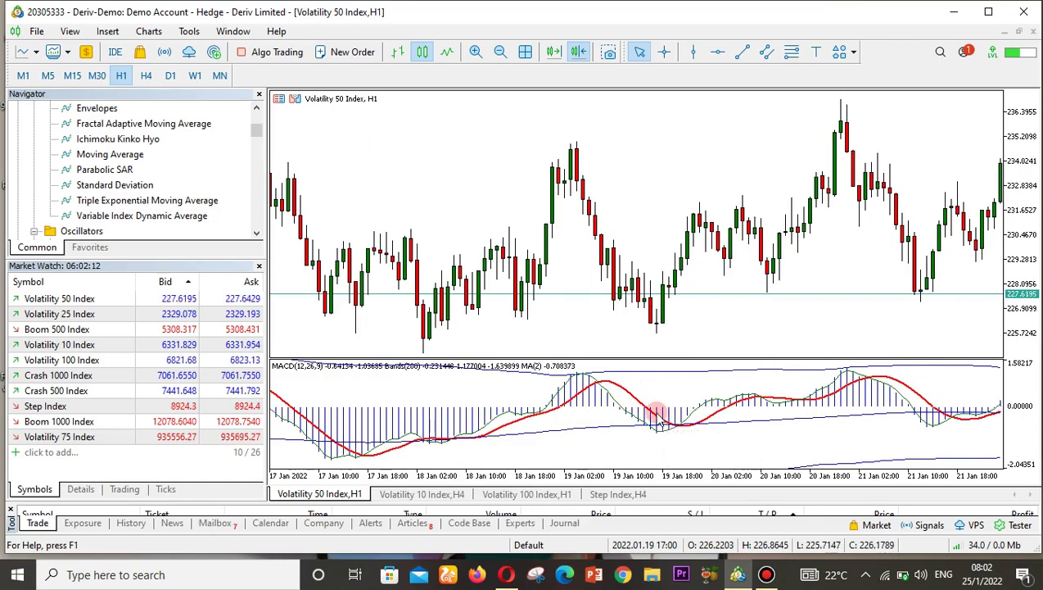
Step: Turn on the crosshair to read MACD, band and MA(2) values across 17–21 Jan
mouse_move(653, 420)
mouse_move(595, 380)
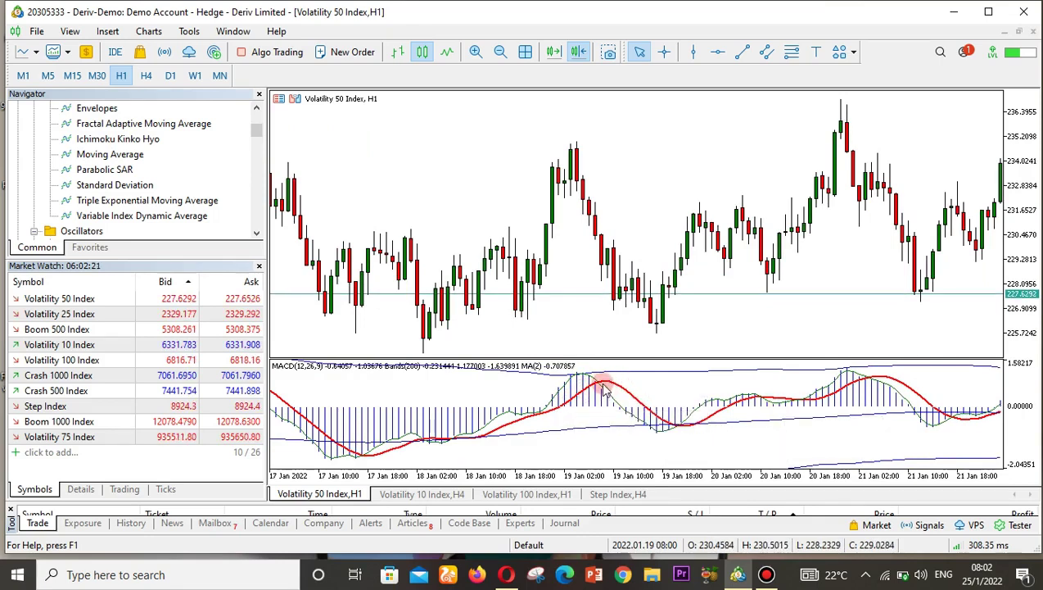
click(664, 52)
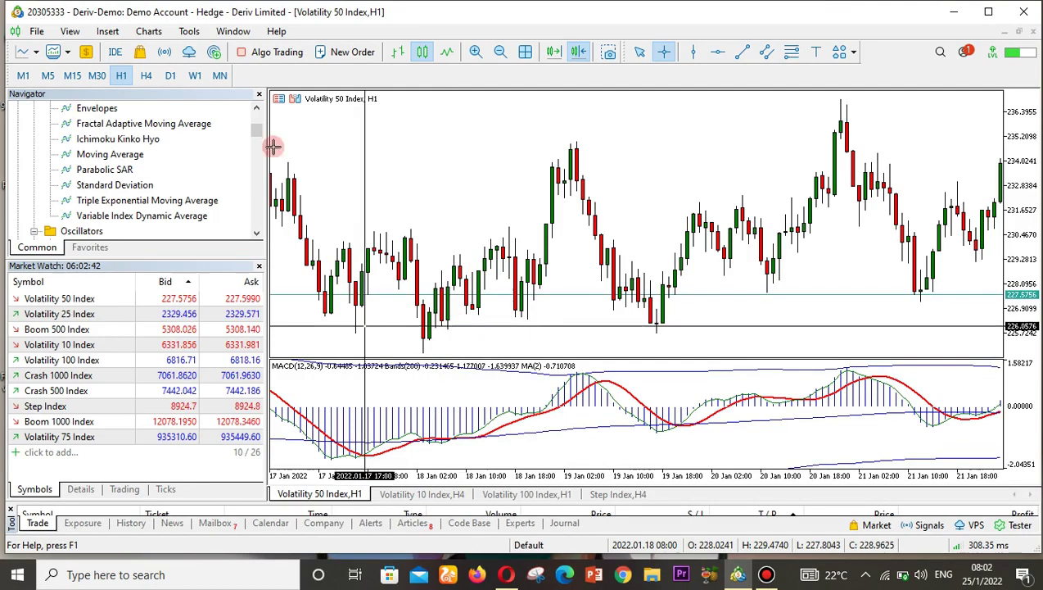
mouse_move(339, 7)
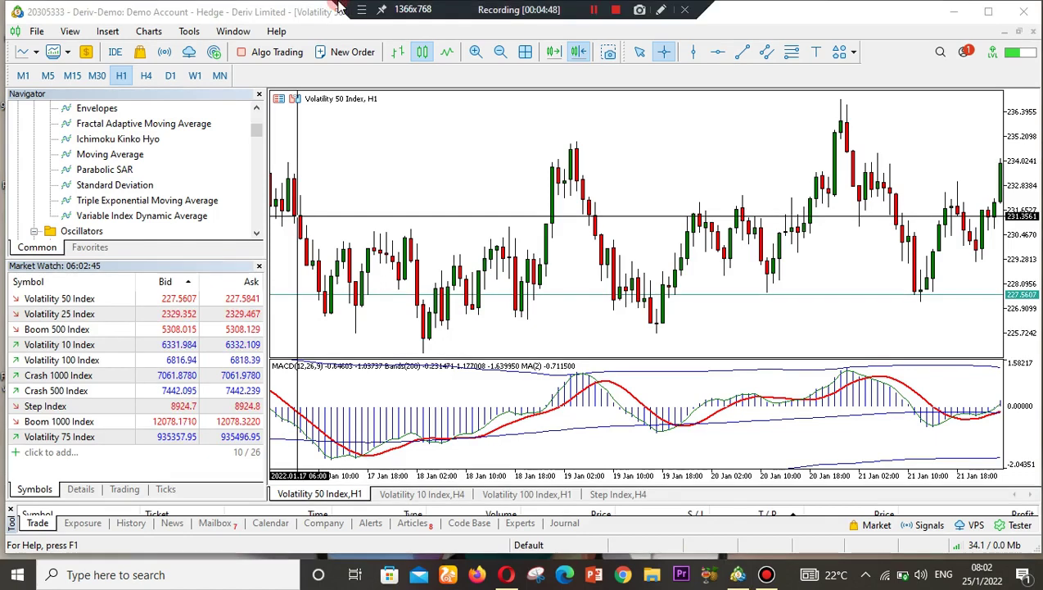